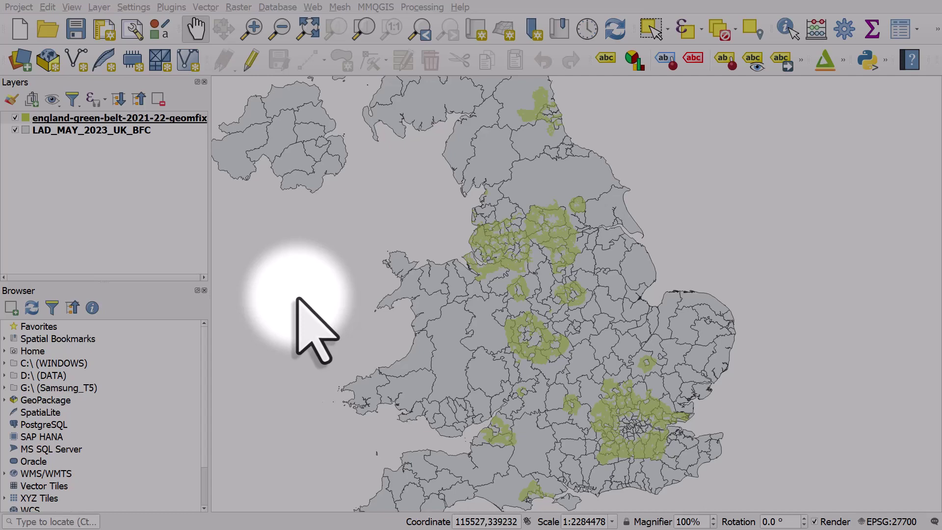
Filter the Processing Toolbox by 'overlap' and select the Overlap analysis algorithm.
left_click(846, 29)
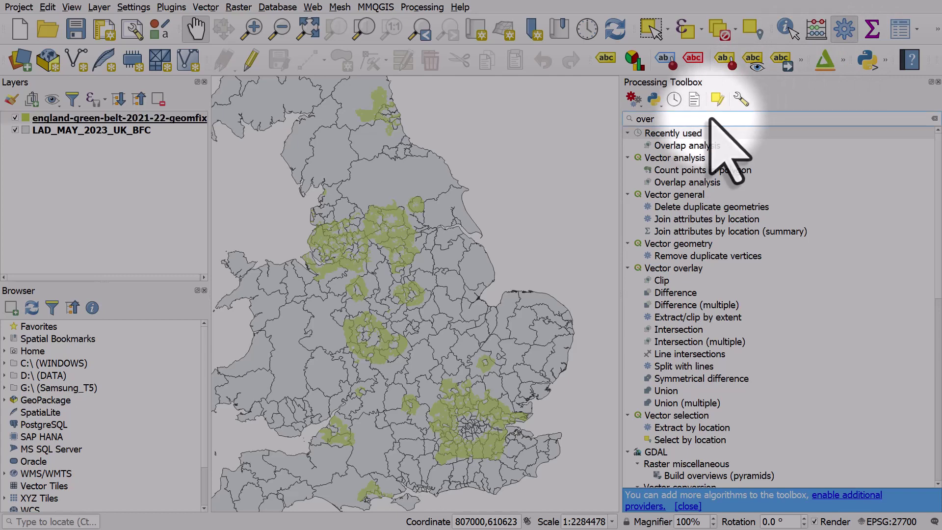
type("lap")
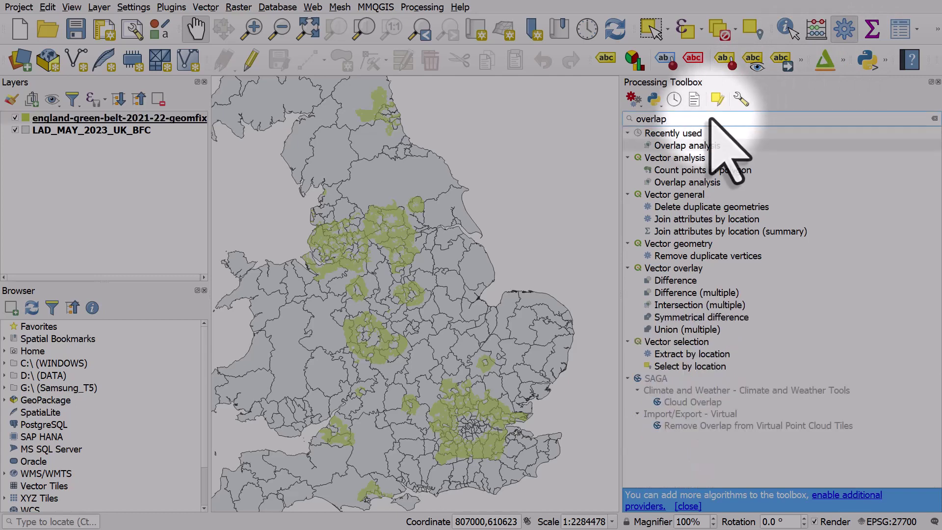
left_click(688, 145)
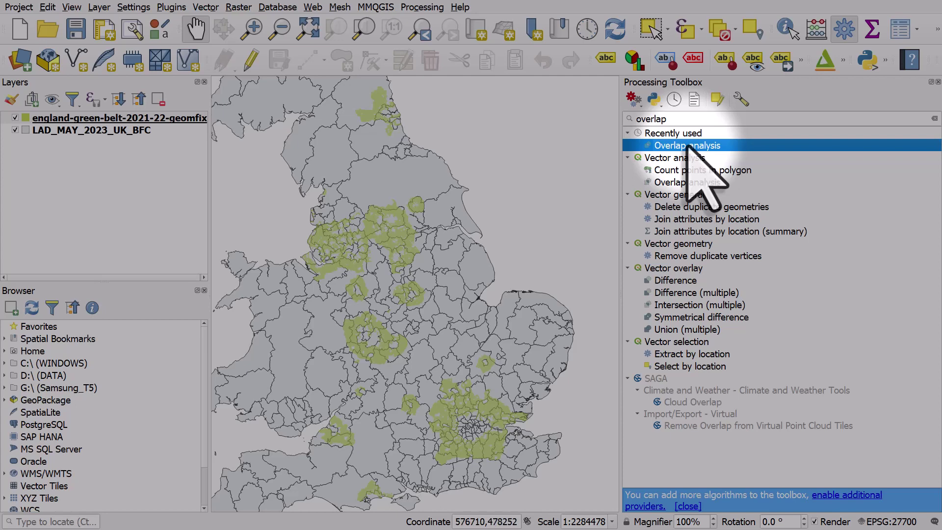
left_click(253, 27)
left_click_drag(401, 189, 427, 224)
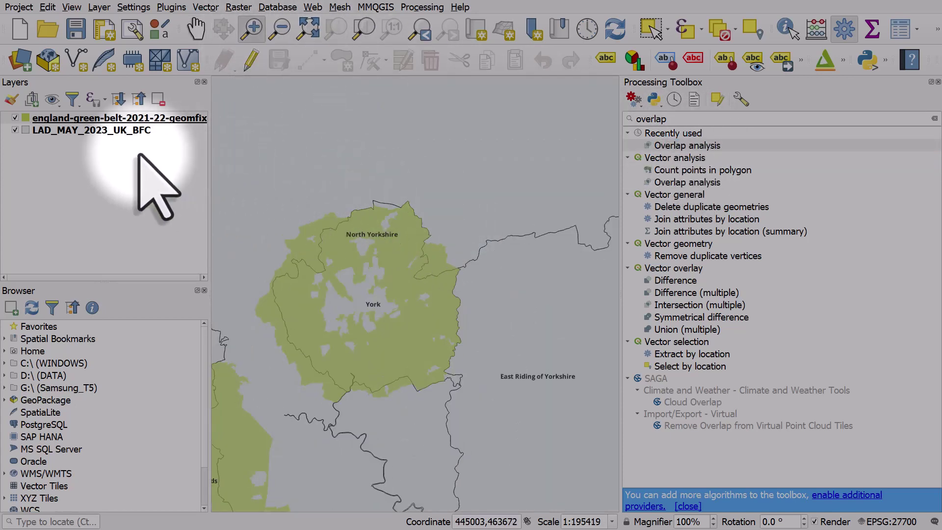
left_click(140, 121)
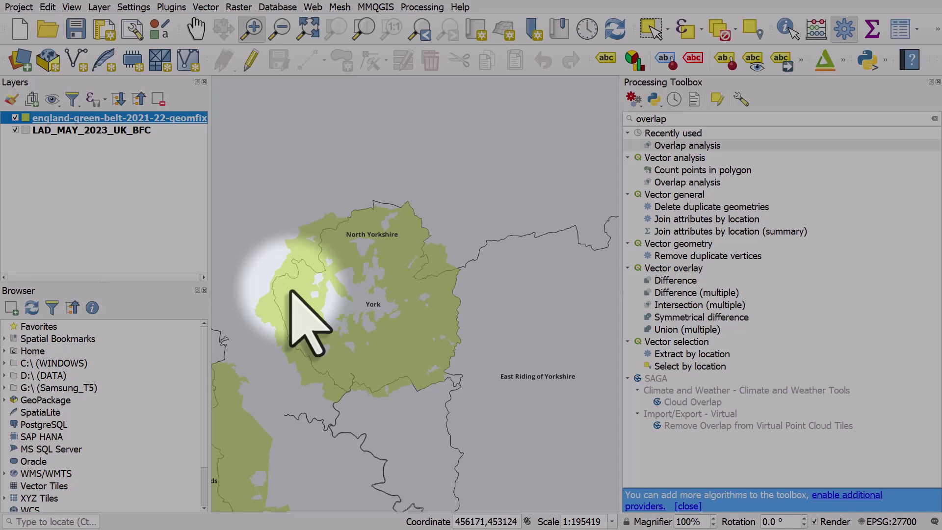
scroll(314, 291, "up", 1)
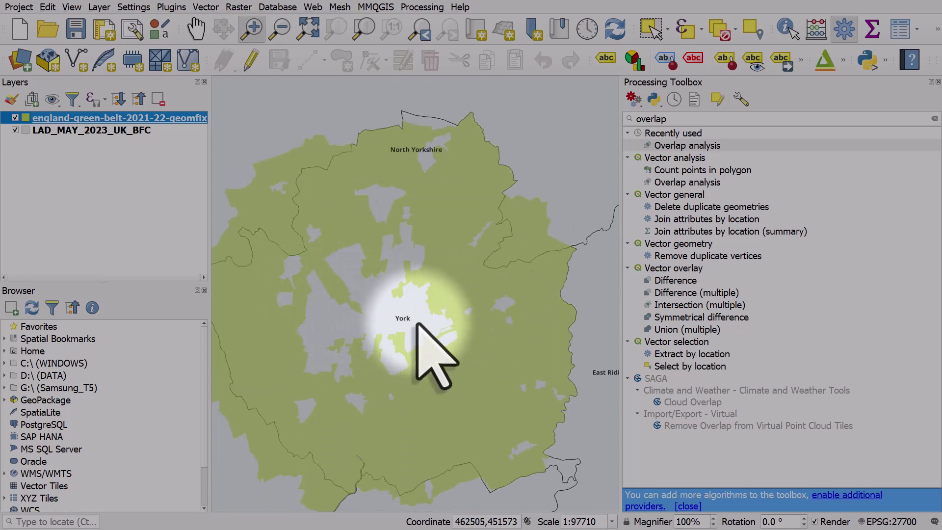
left_click_drag(417, 324, 450, 317)
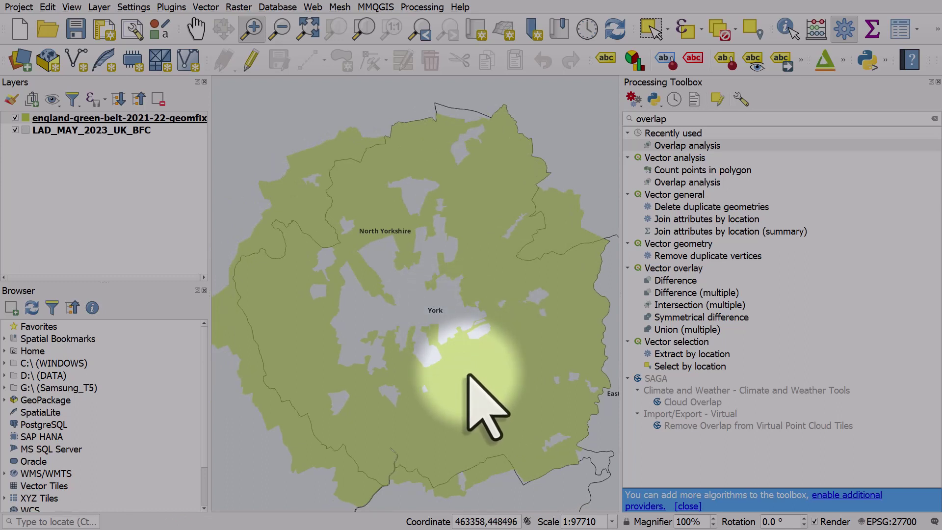
left_click(359, 31)
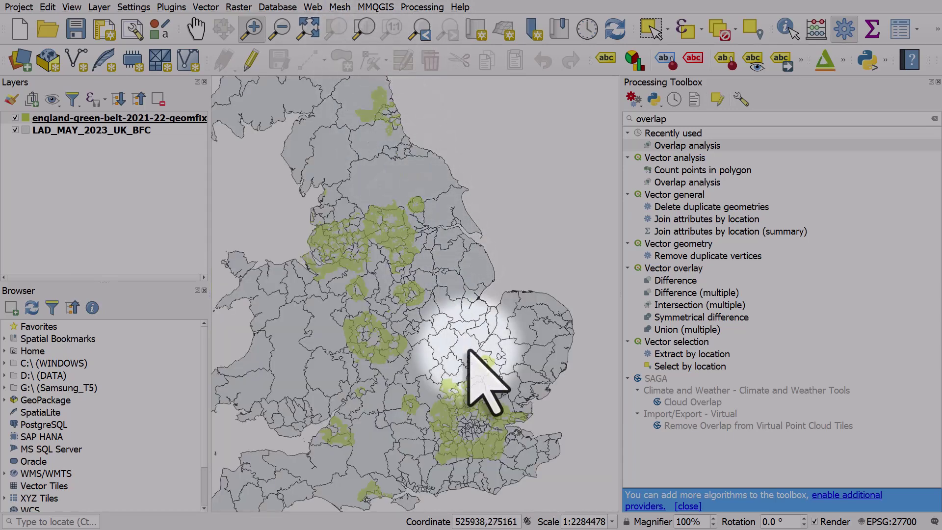
left_click_drag(469, 350, 504, 385)
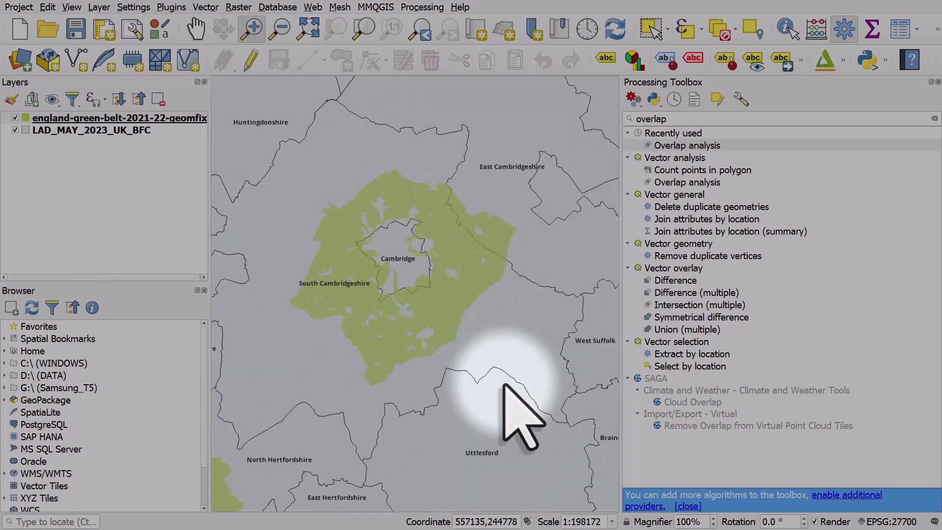
left_click(422, 41)
left_click_drag(435, 377, 526, 465)
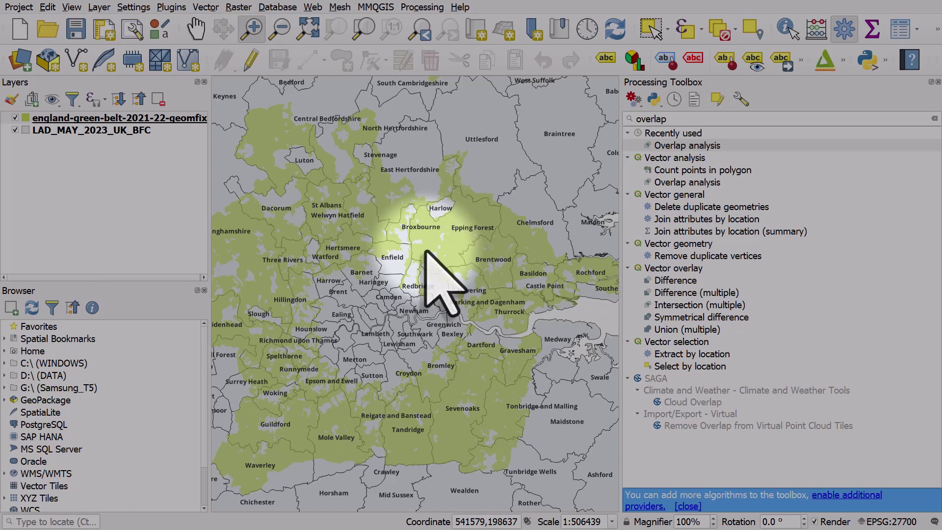
left_click(422, 31)
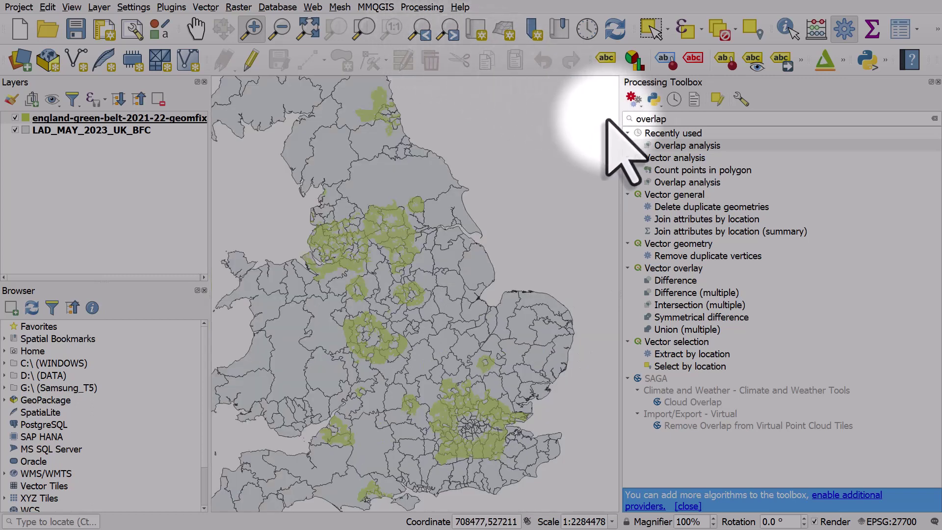
Run Overlap analysis of LAD_MAY_2023_UK_BFC against the green belt, saving to lad-2023-overlap.gpkg.
left_click(669, 147)
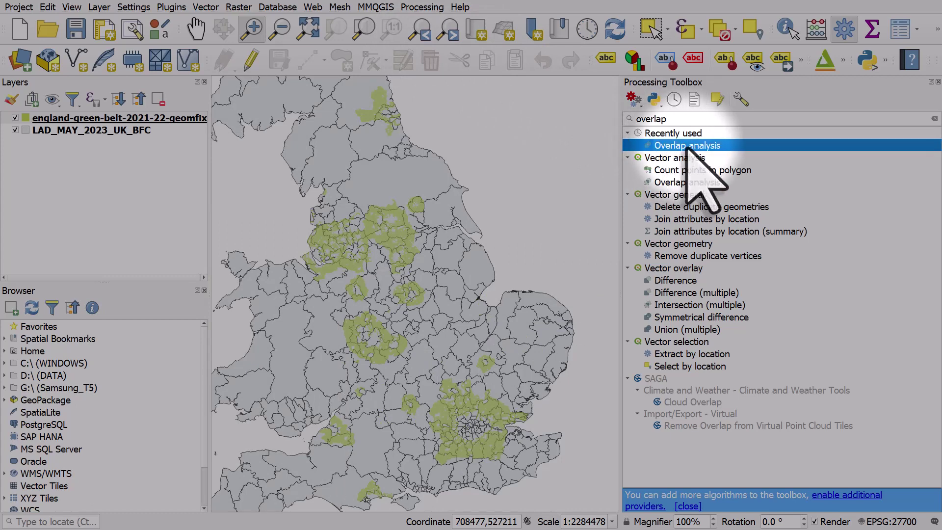
double_click(712, 147)
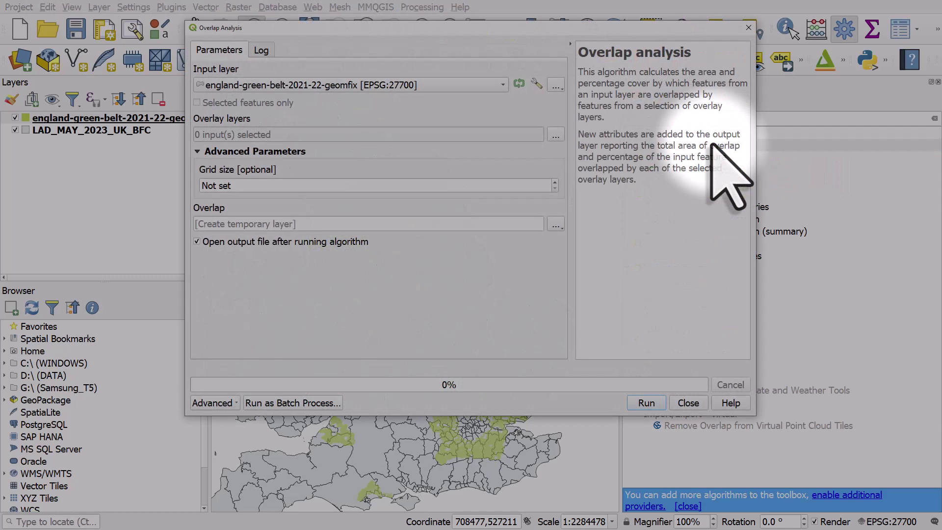
left_click(221, 86)
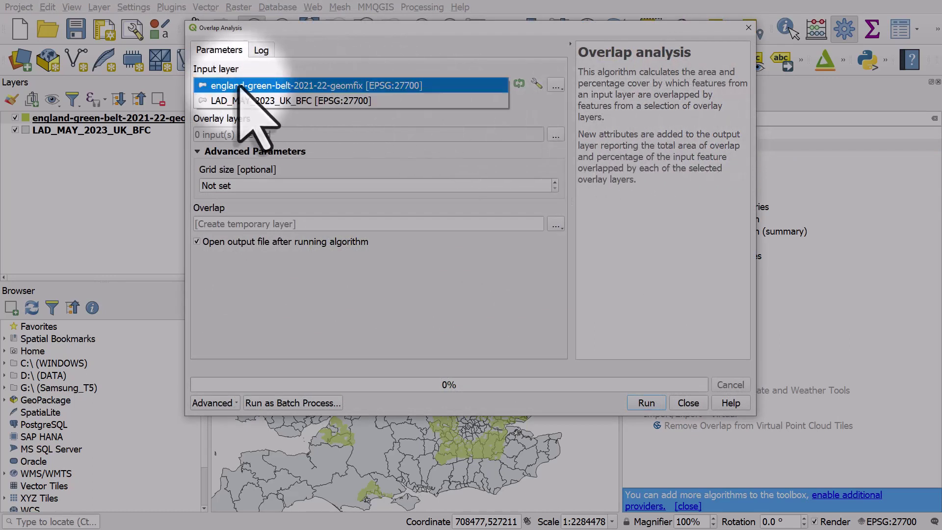
left_click(248, 100)
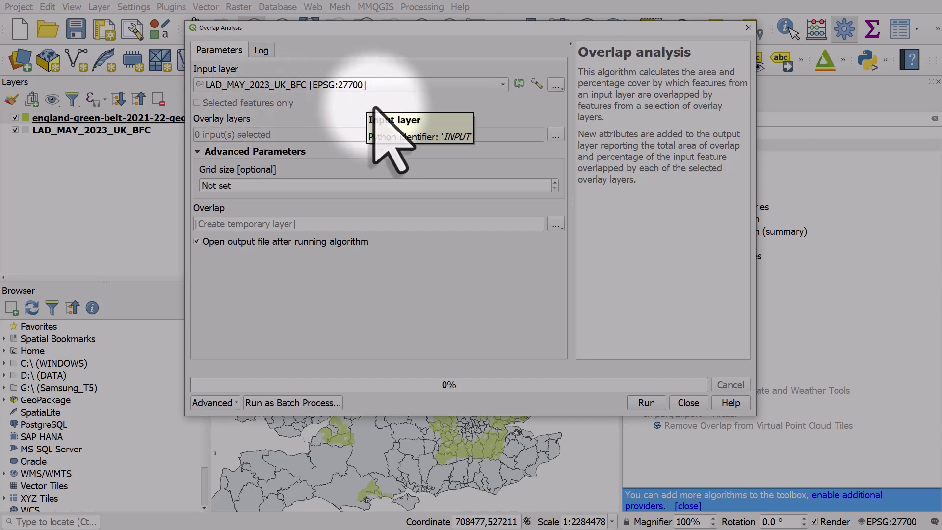
left_click(556, 134)
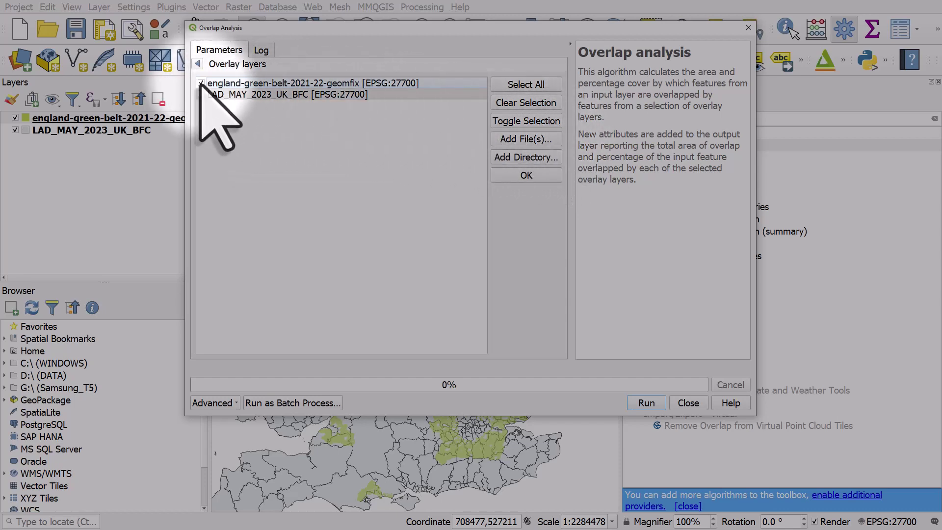
left_click(512, 177)
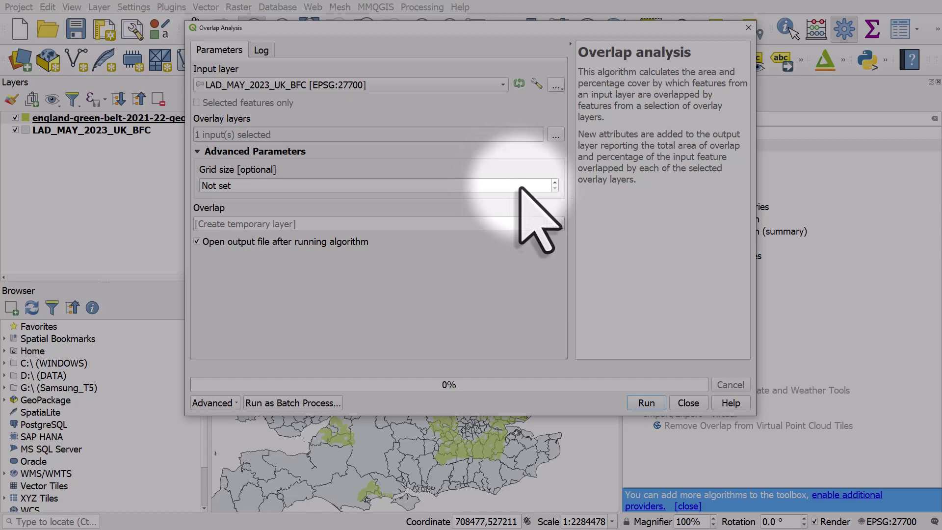
left_click(557, 225)
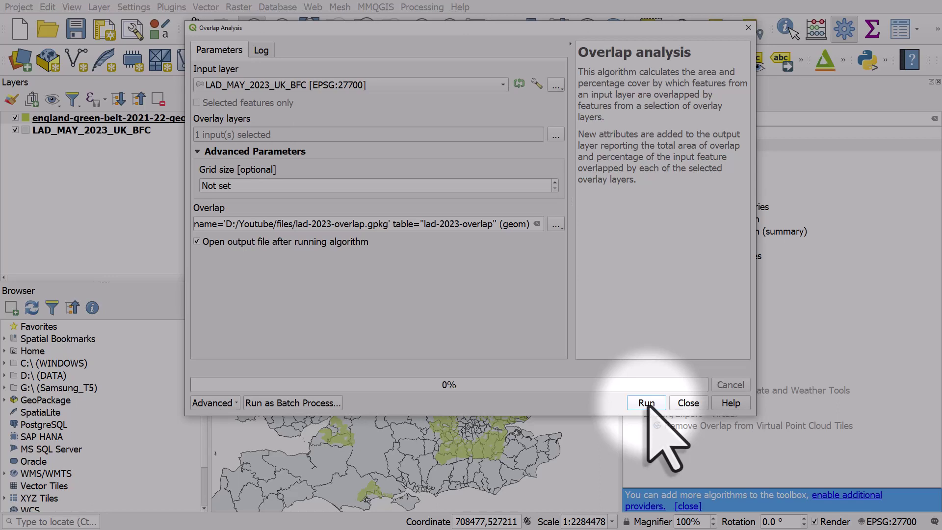
left_click(647, 403)
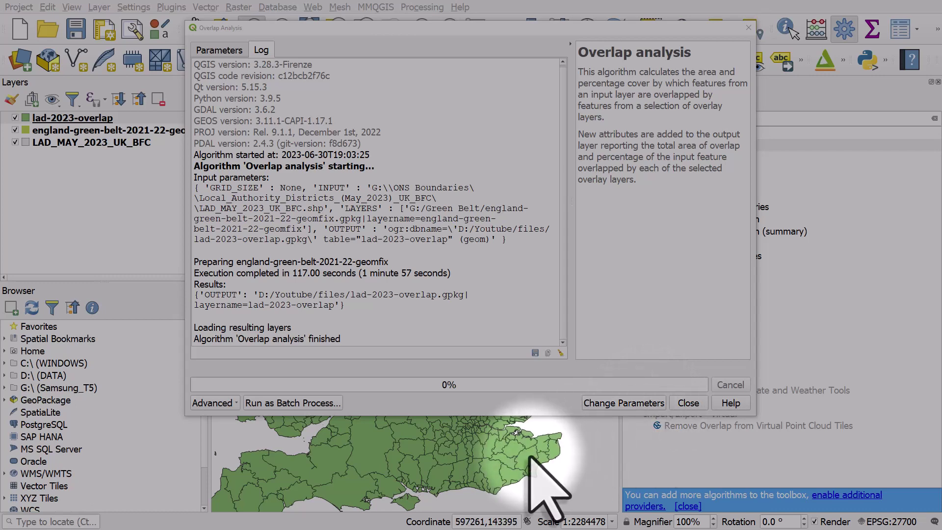
Open the lad-2023-overlap attribute table and widen the green belt area column.
left_click(692, 403)
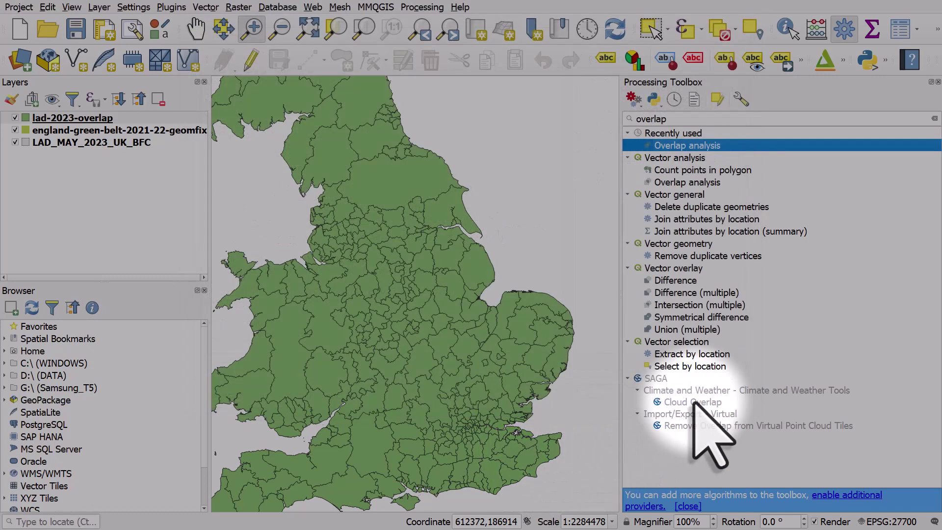
left_click(122, 121)
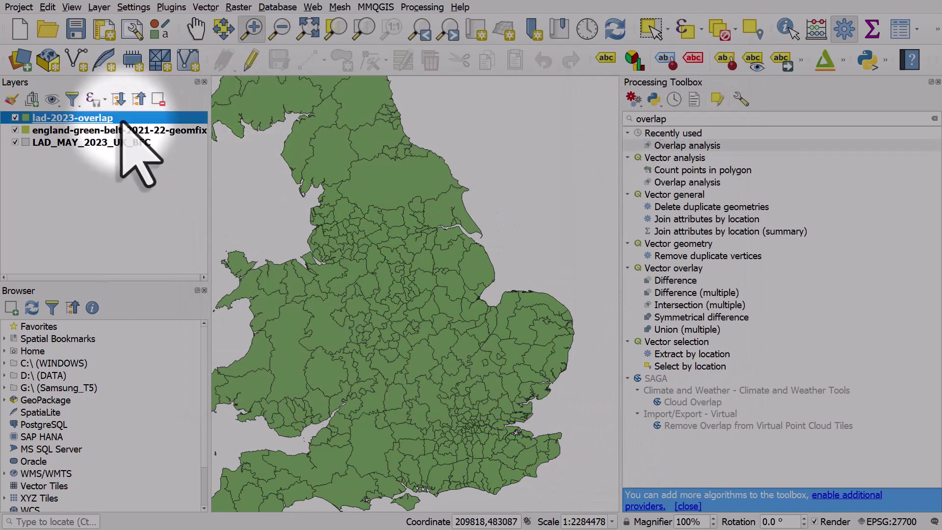
left_click(896, 35)
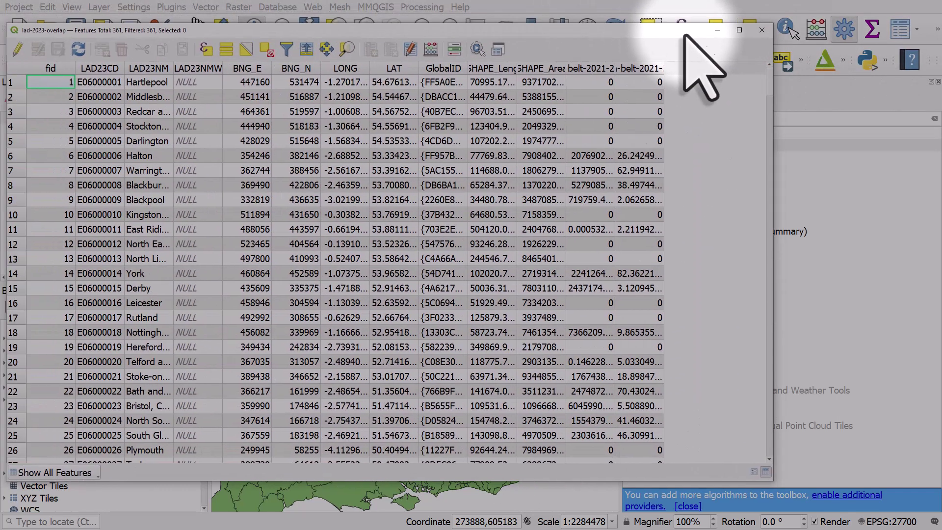
left_click_drag(686, 34, 729, 29)
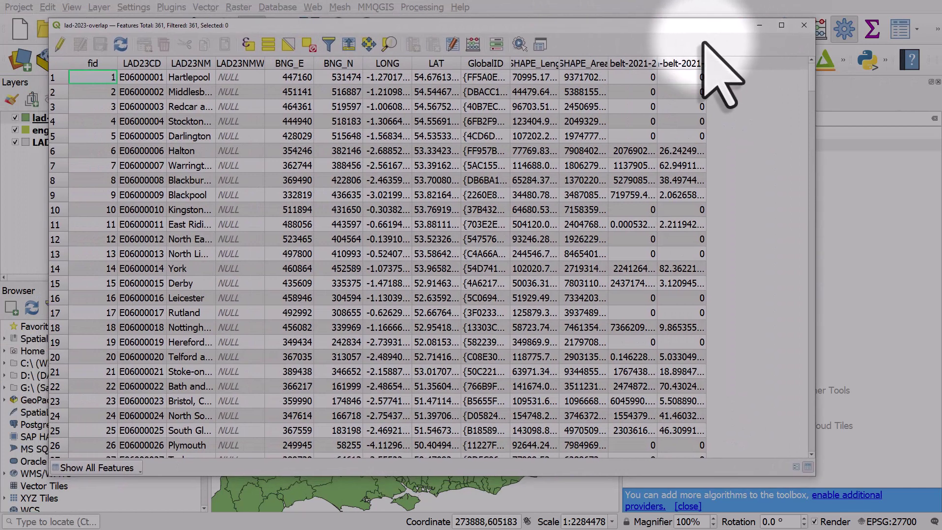
left_click_drag(658, 64, 741, 73)
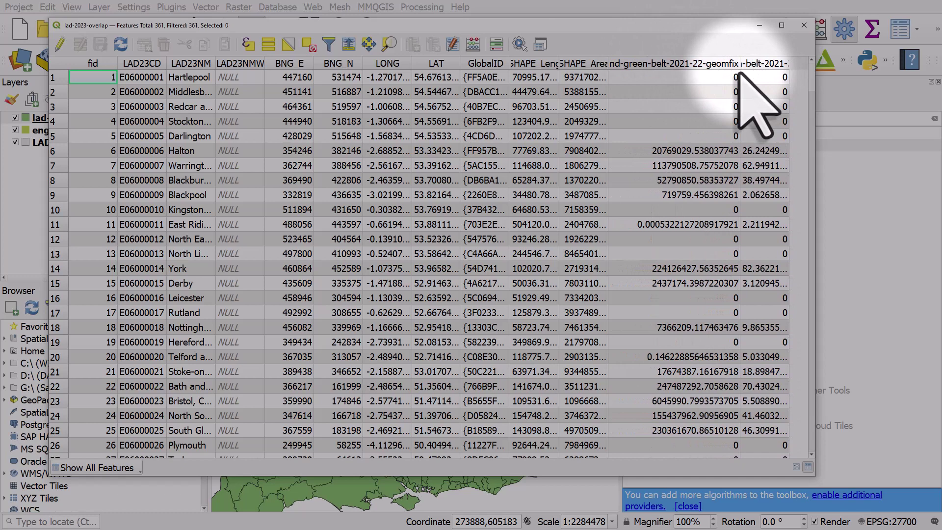
Sort districts by green belt percentage descending, select top-ranked Tandridge, and close the table.
left_click(684, 65)
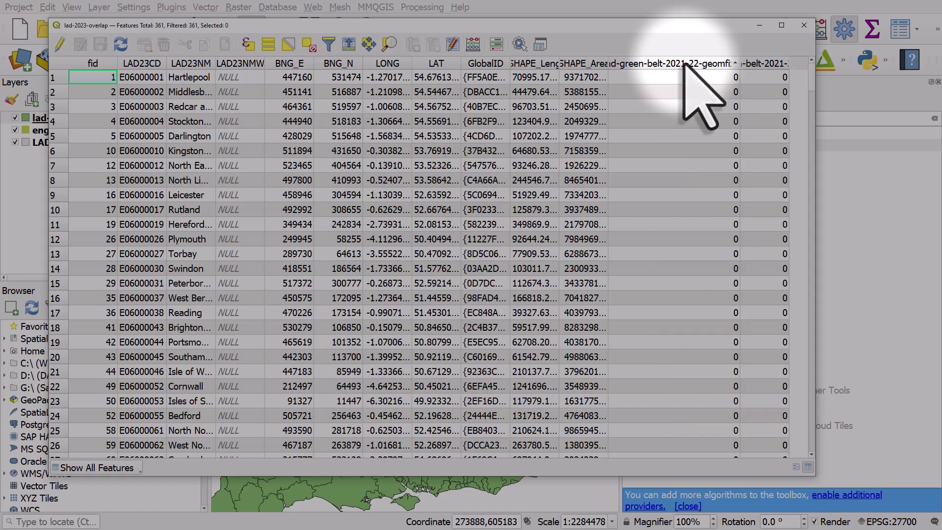
left_click(758, 63)
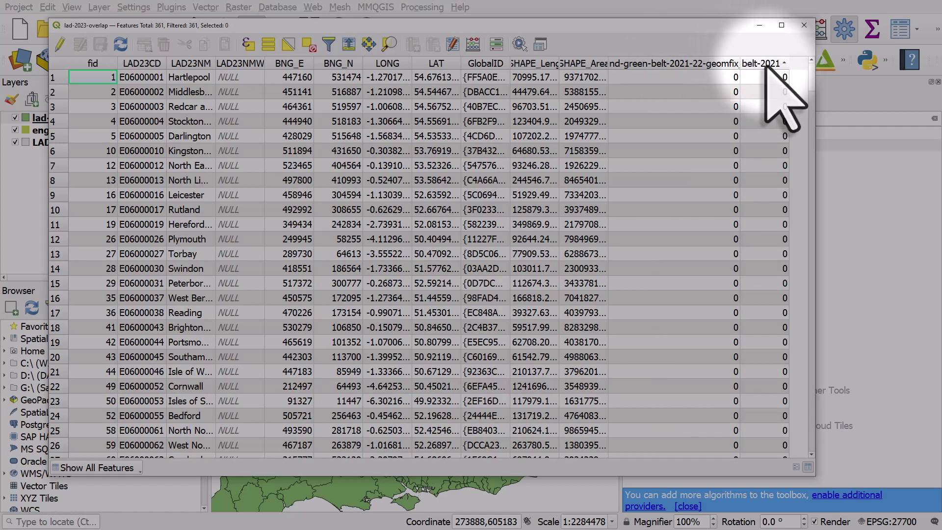
left_click(767, 65)
left_click_drag(817, 96, 893, 104)
left_click_drag(789, 66, 863, 68)
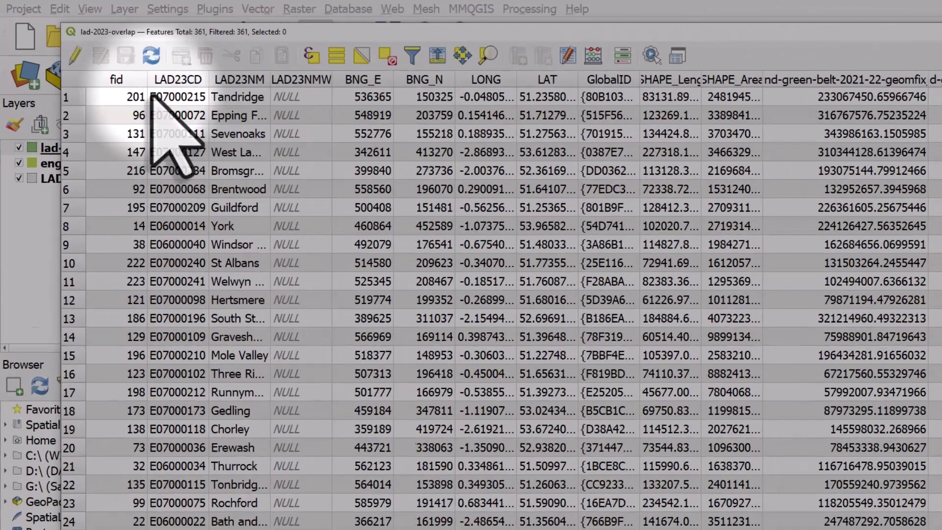
left_click(62, 76)
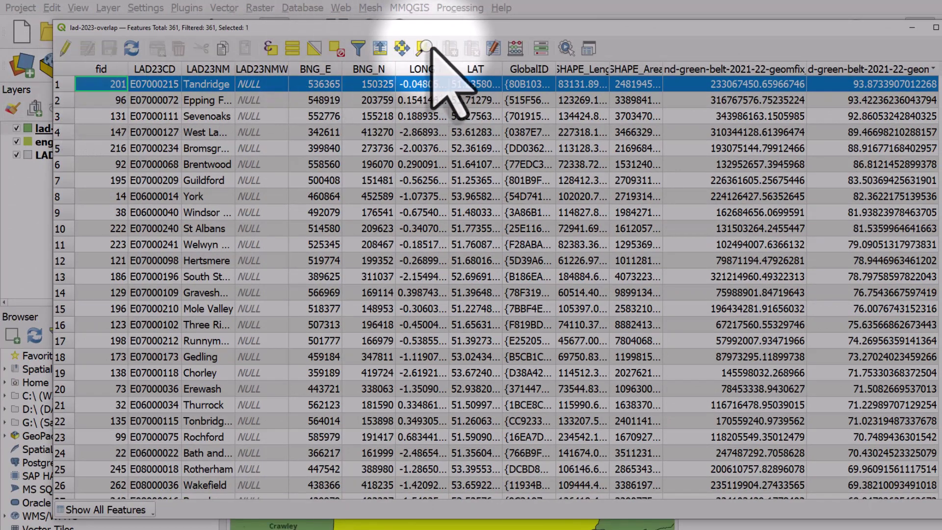
left_click(912, 28)
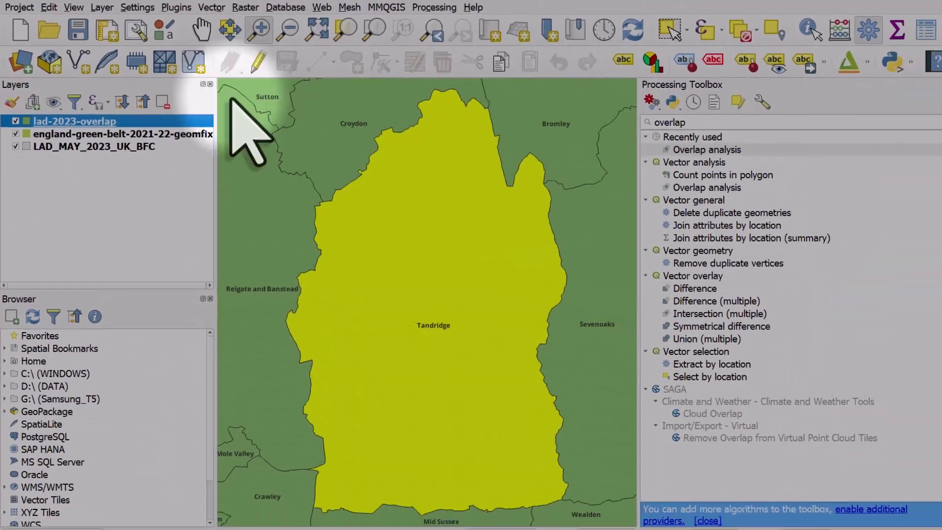
Hide the lad-2023-overlap layer to reveal the green belt, and bring its attribute table back.
left_click(16, 128)
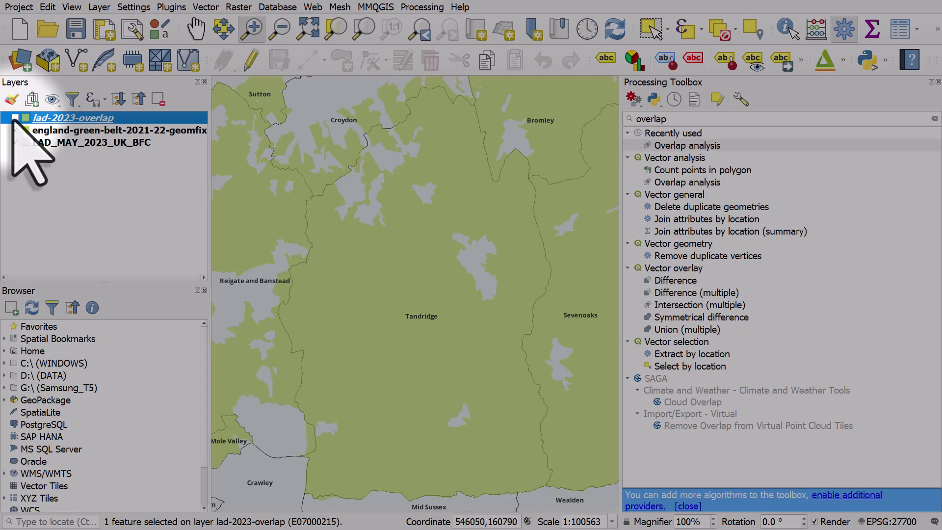
left_click(657, 146)
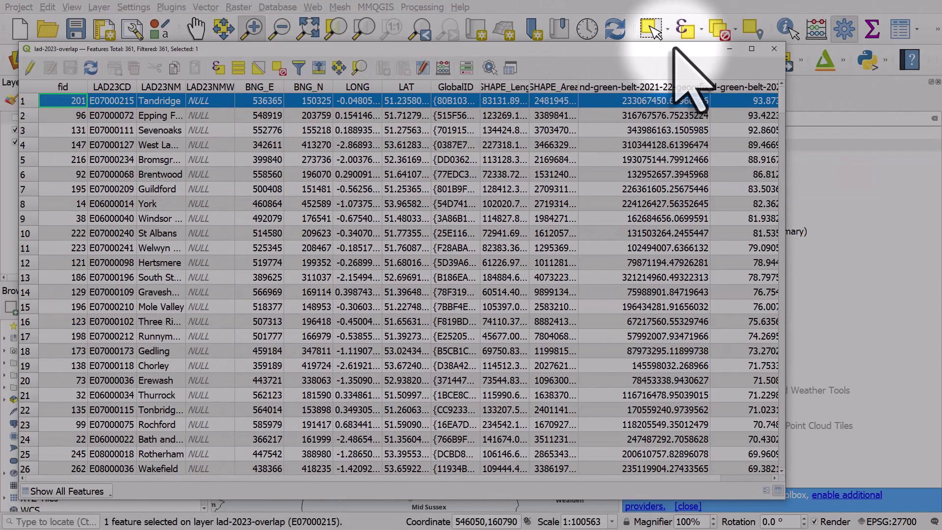
left_click_drag(697, 37, 762, 24)
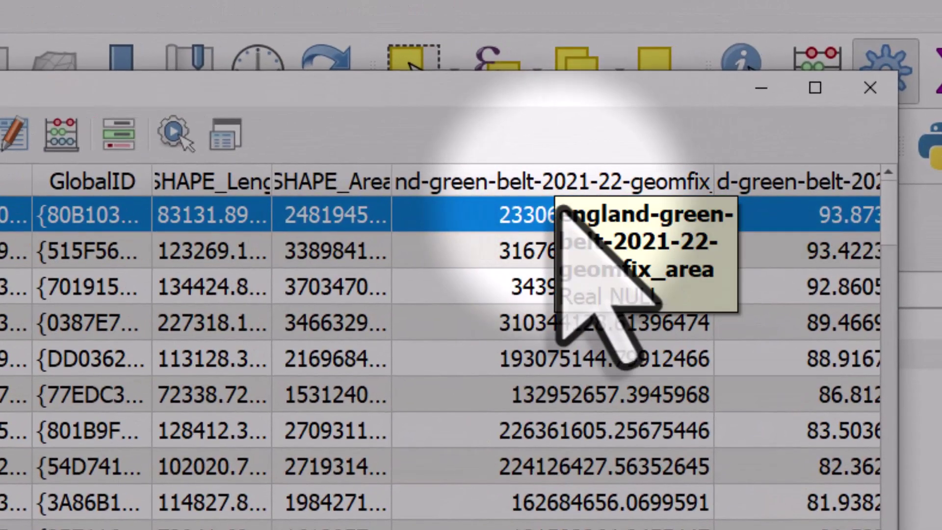
Scroll the attribute table right to show Tandridge's 233067450.66 area and 93.87% cover.
scroll(442, 344, "right", 3)
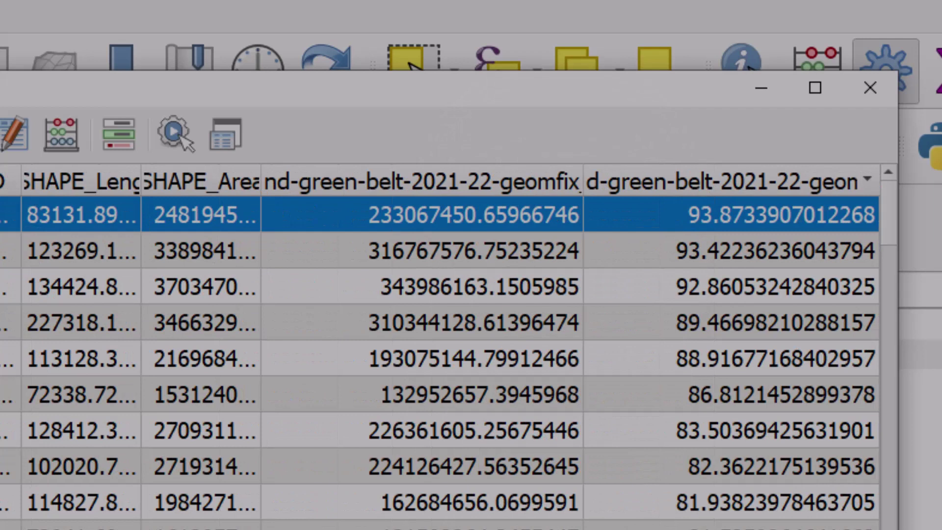